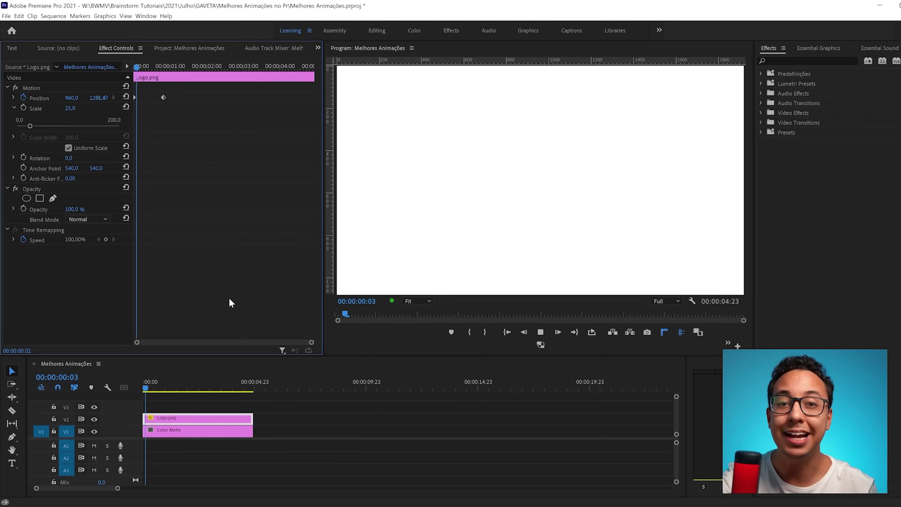
Change both Position keyframes of the logo to Bezier temporal interpolation and preview the animation from the start.
key("space")
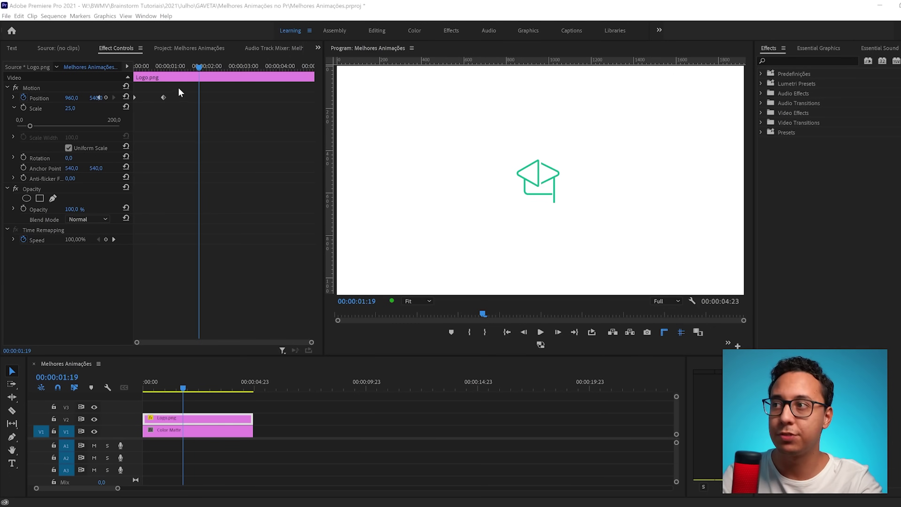
left_click_drag(178, 88, 115, 113)
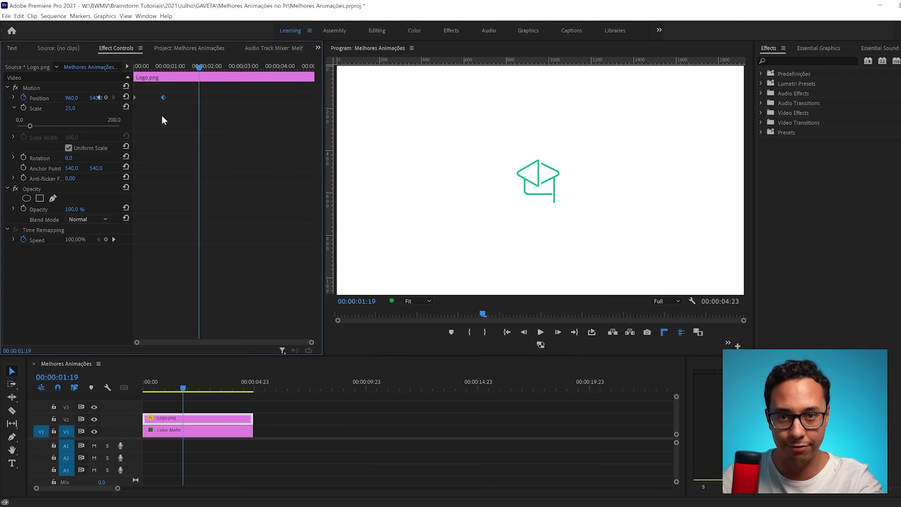
right_click(162, 98)
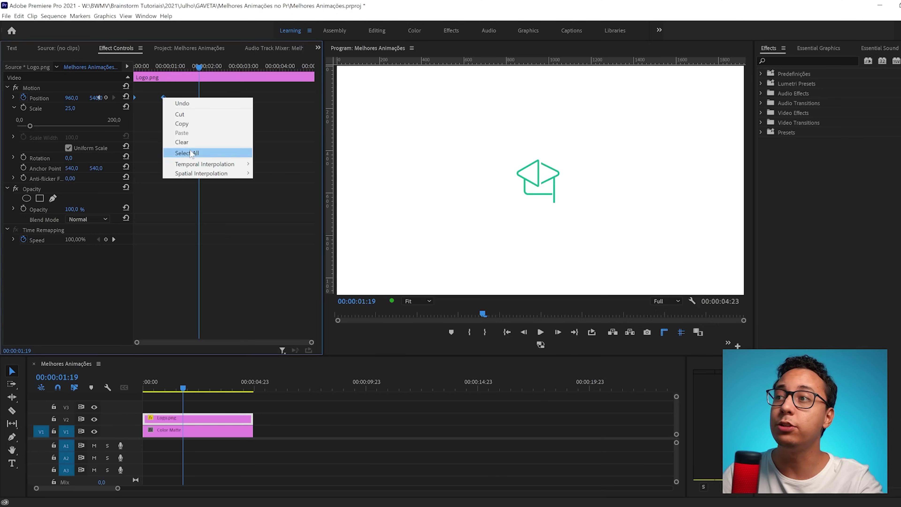
mouse_move(202, 167)
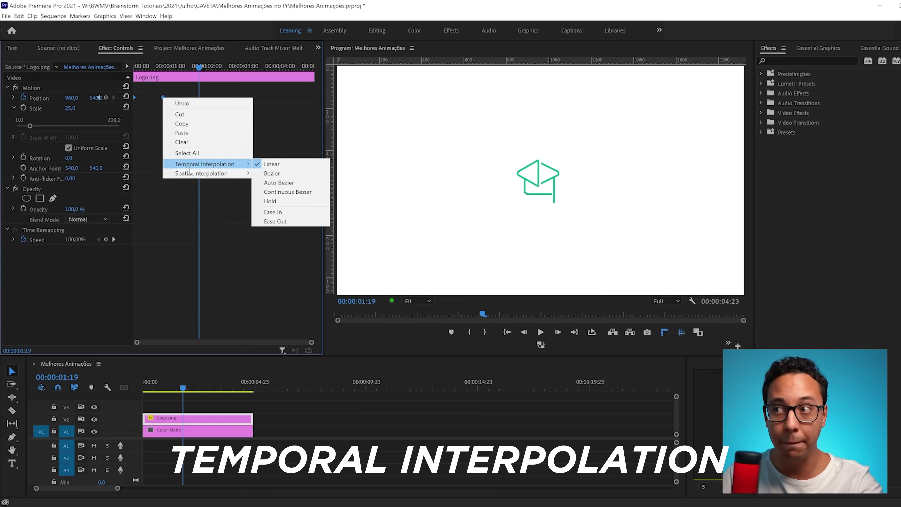
left_click(278, 175)
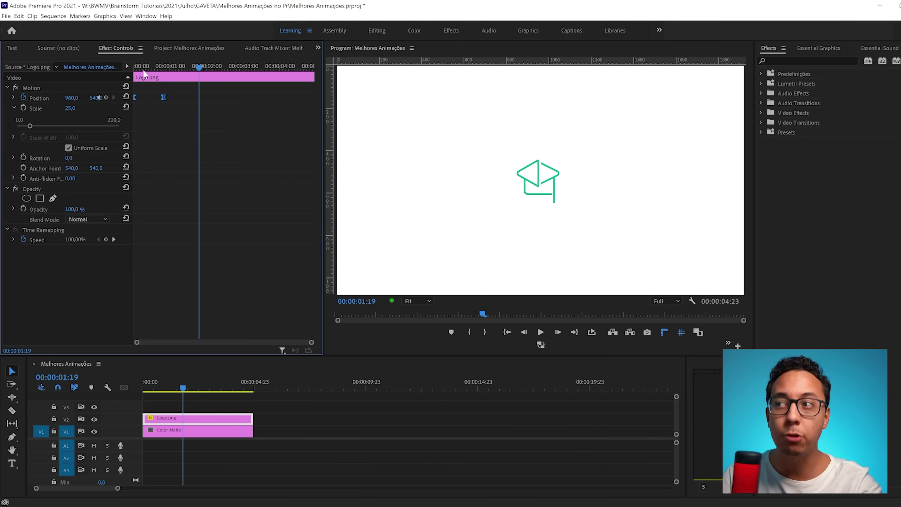
left_click(139, 70)
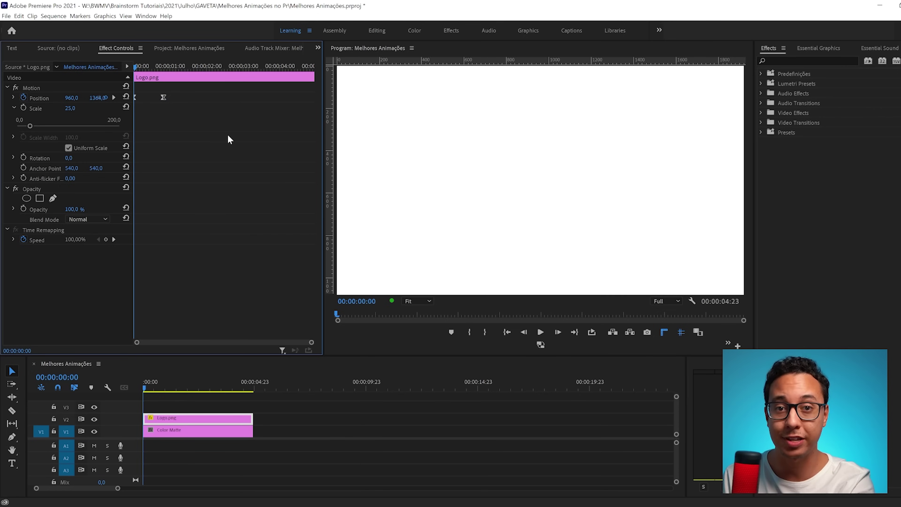
key("space")
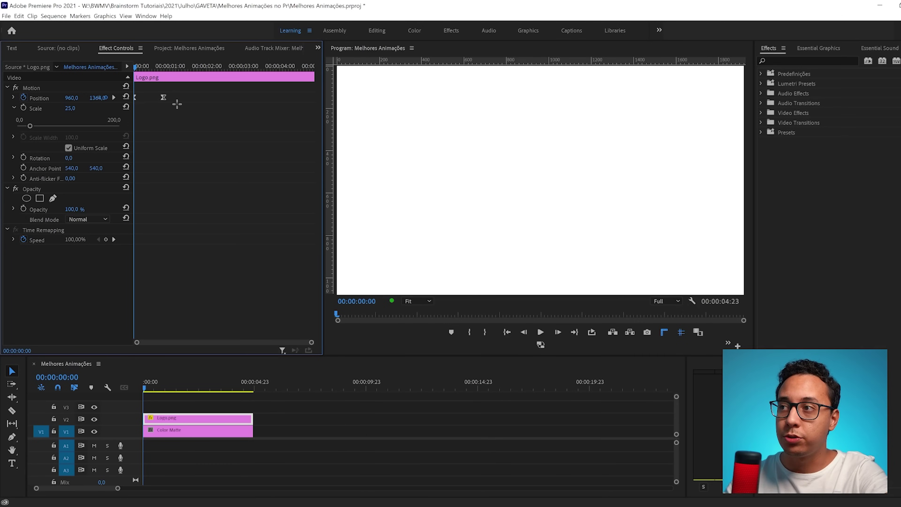
Expand the Position velocity graph, lower the second keyframe's velocity to zero with an extended ease-in handle, and preview the motion.
left_click_drag(187, 105, 124, 91)
left_click(151, 106)
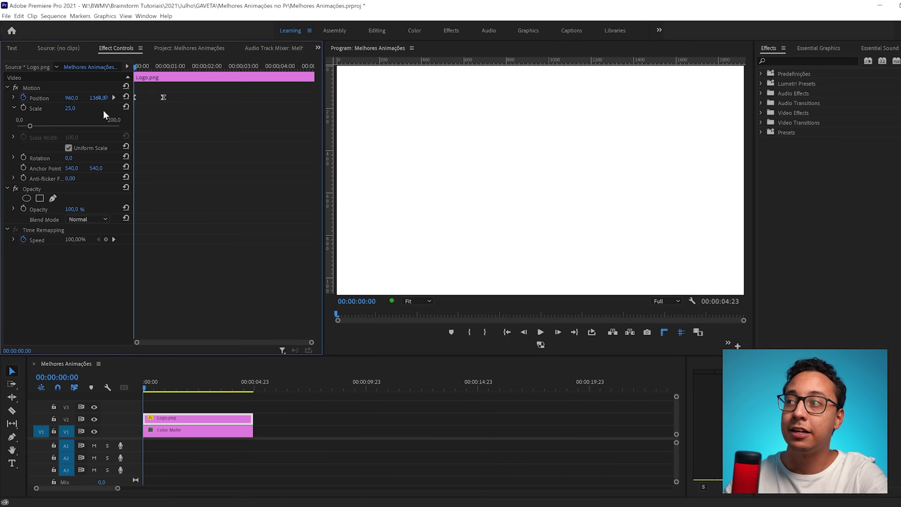
left_click(13, 97)
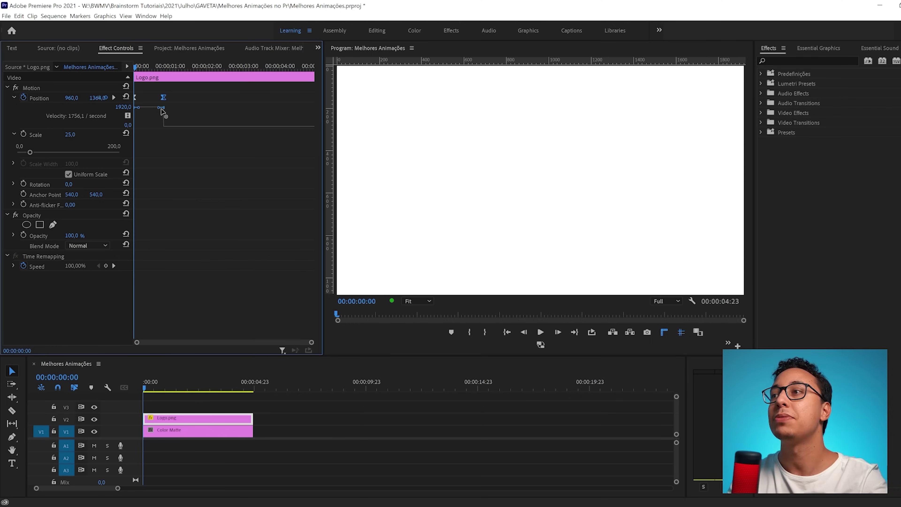
left_click_drag(159, 111, 151, 129)
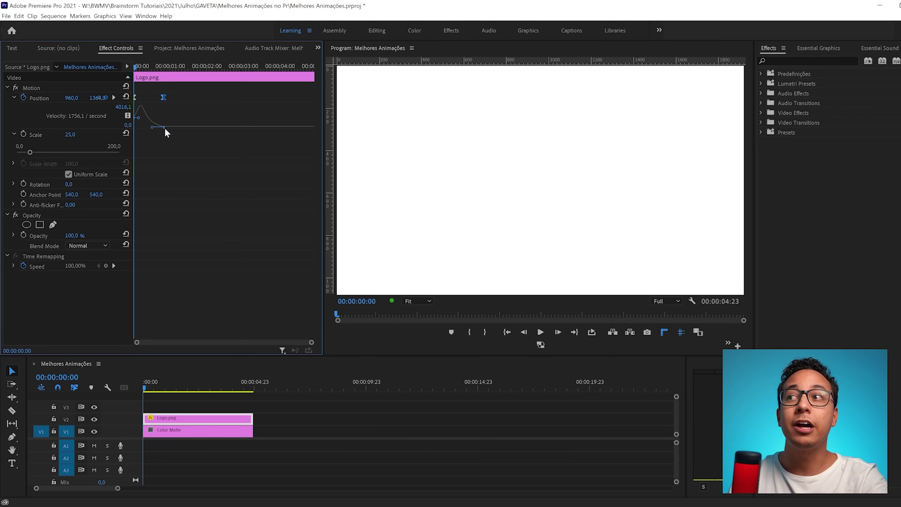
left_click(171, 155)
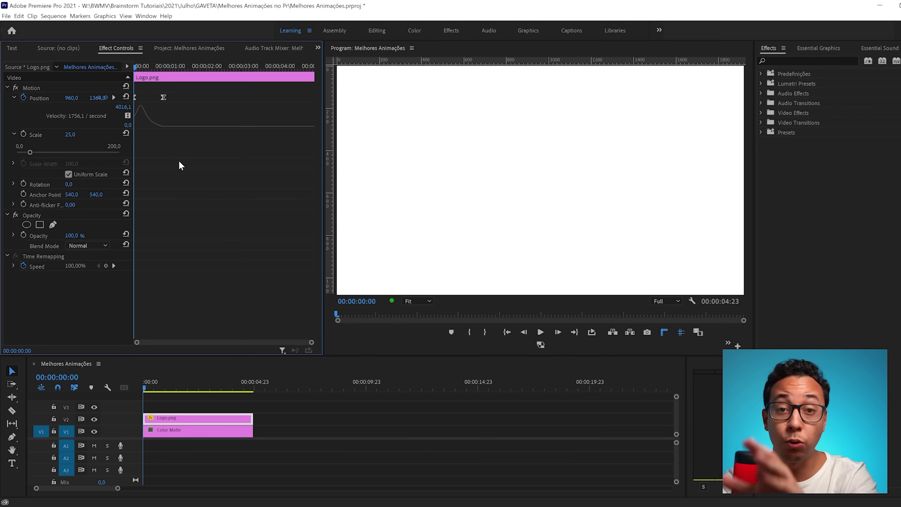
key("space")
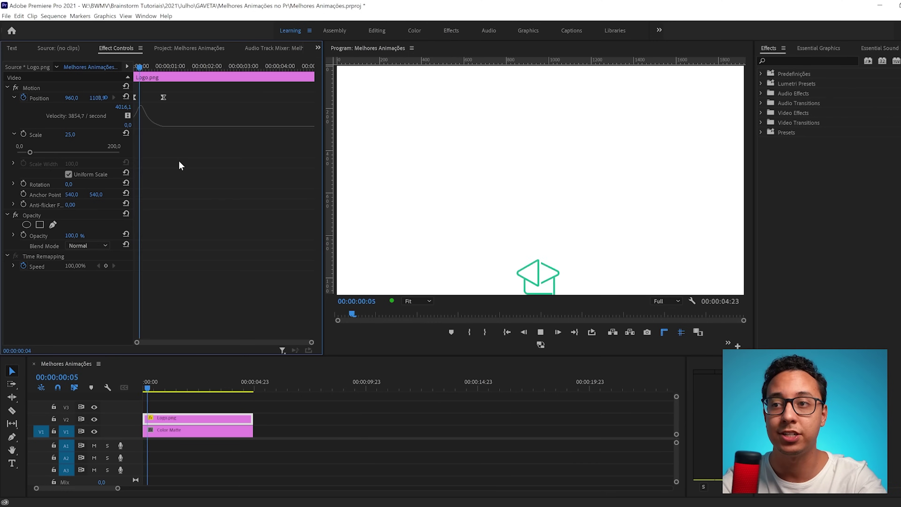
left_click_drag(165, 65, 133, 74)
key("space")
key("space")
Lengthen the second Position keyframe's velocity handle toward the first keyframe for a sharper early peak, and preview the motion.
left_click(162, 97)
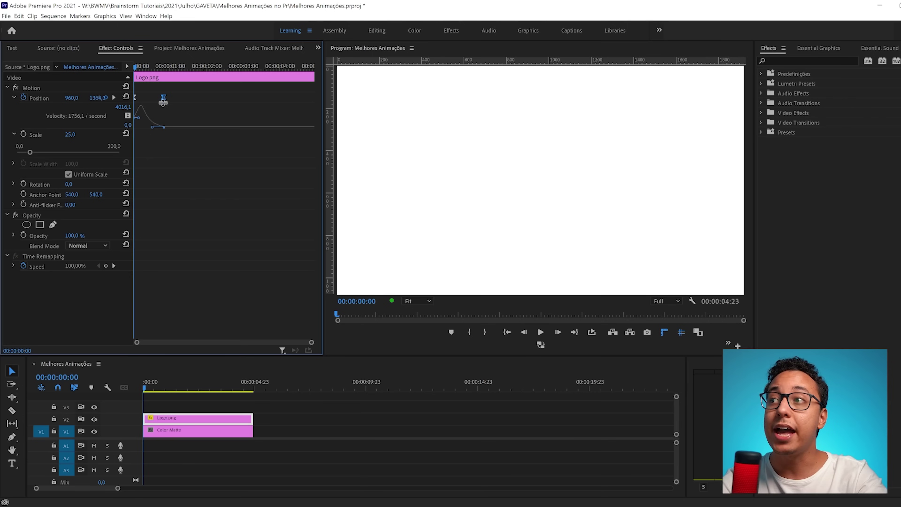
mouse_move(153, 127)
left_mouse_down()
mouse_move(141, 130)
mouse_move(137, 120)
left_mouse_up()
left_click(201, 155)
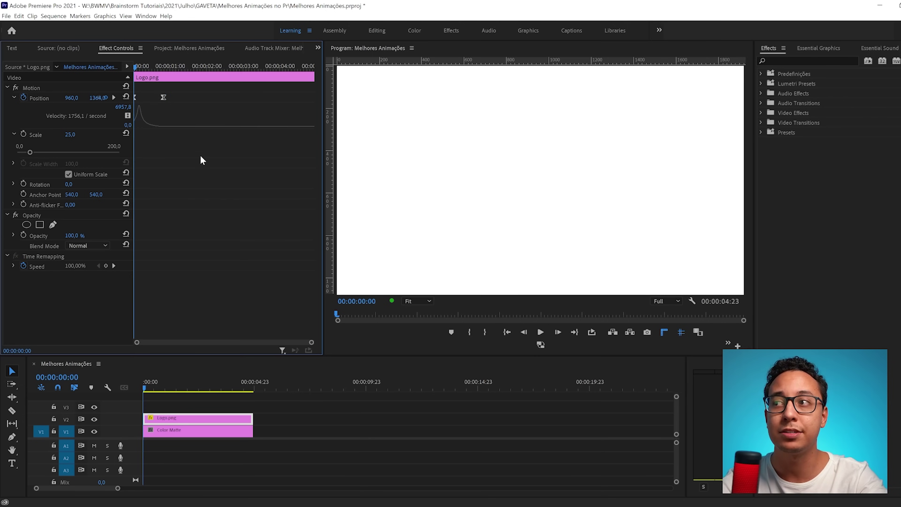
key("space")
left_click_drag(163, 65, 101, 66)
Reshape the Position velocity curve to start at zero and peak just before the second keyframe, and preview the slow-starting motion.
left_click(163, 97)
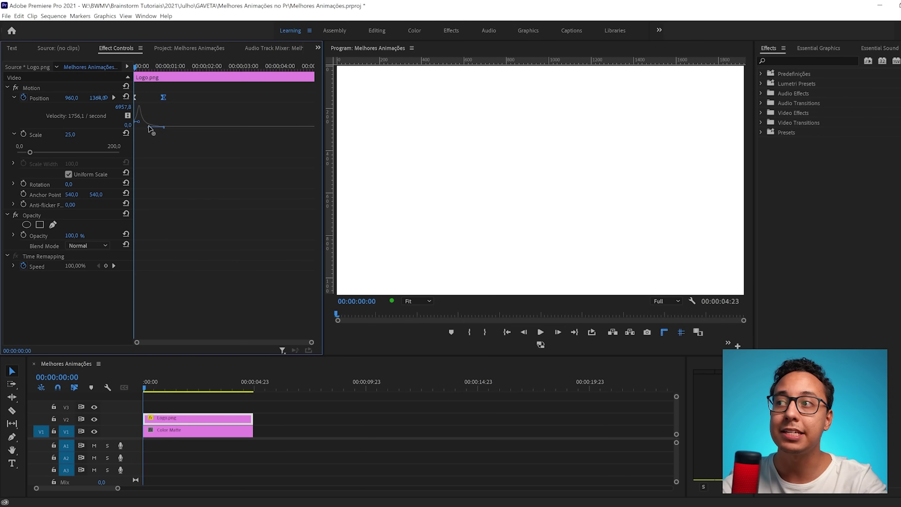
mouse_move(149, 130)
left_mouse_down()
mouse_move(160, 132)
mouse_move(143, 118)
mouse_move(155, 132)
left_mouse_up()
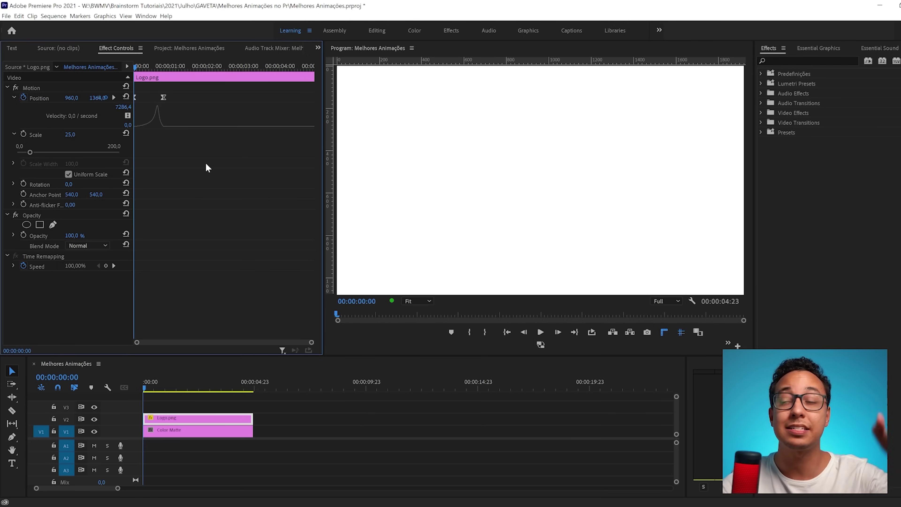
key("space")
key("space")
key("space")
left_click_drag(180, 66, 132, 67)
key("space")
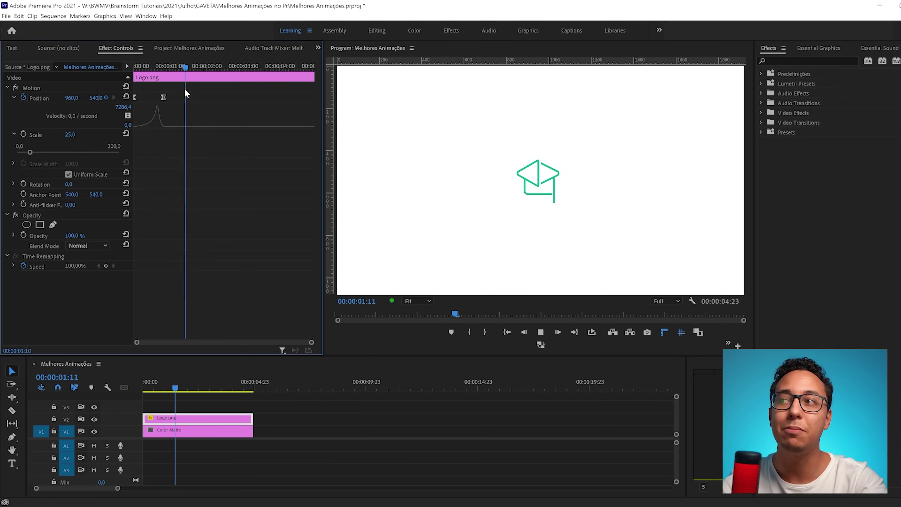
left_click_drag(188, 67, 107, 69)
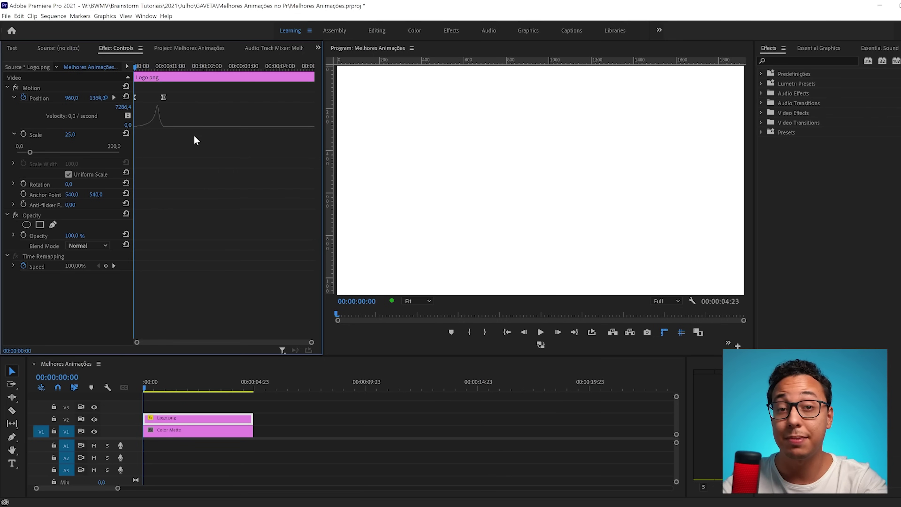
Adjust the Position velocity handles so the curve peaks midway between the keyframes, easing both start and end.
left_click(163, 97)
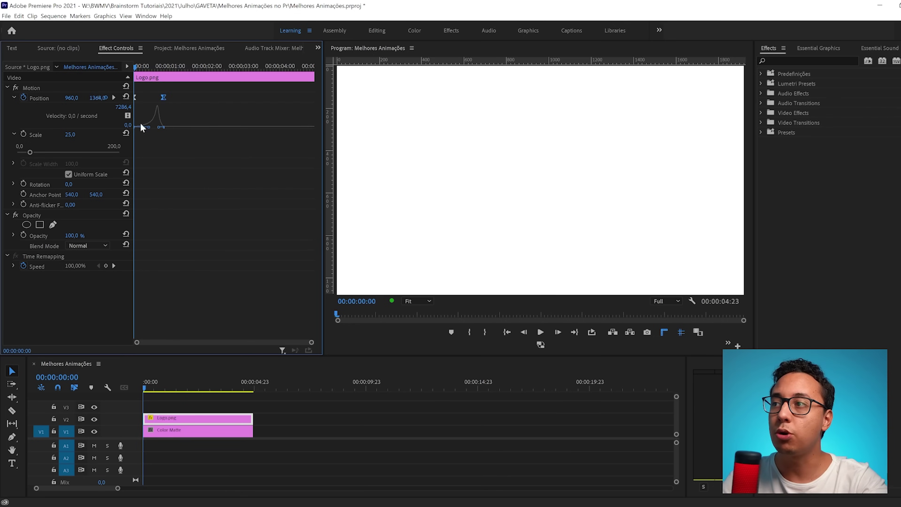
left_click_drag(163, 127, 153, 132)
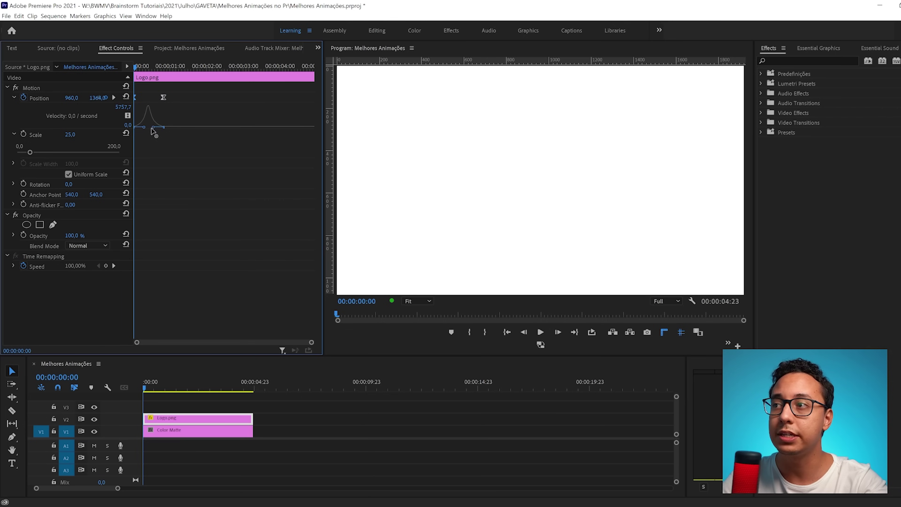
left_click(198, 127)
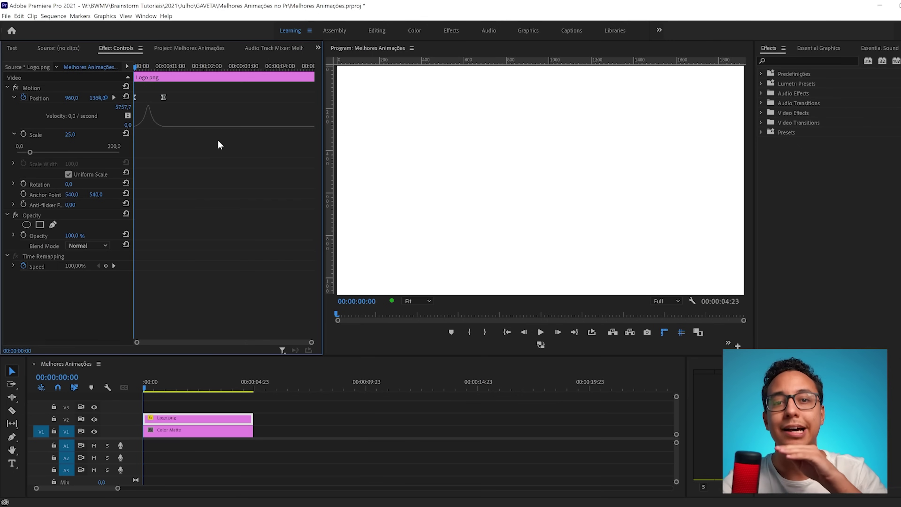
Play and scrub the logo's Position animation repeatedly to examine the easing at the start and end.
key("space")
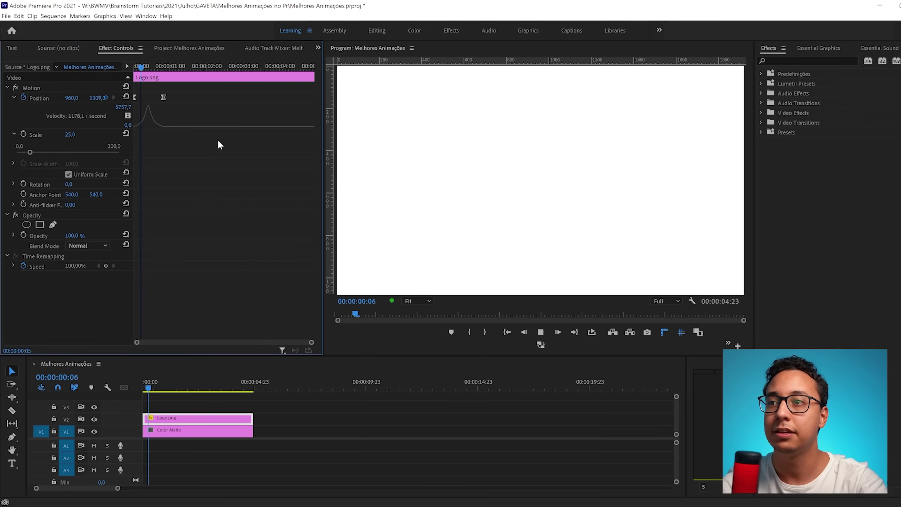
key("space")
key("space")
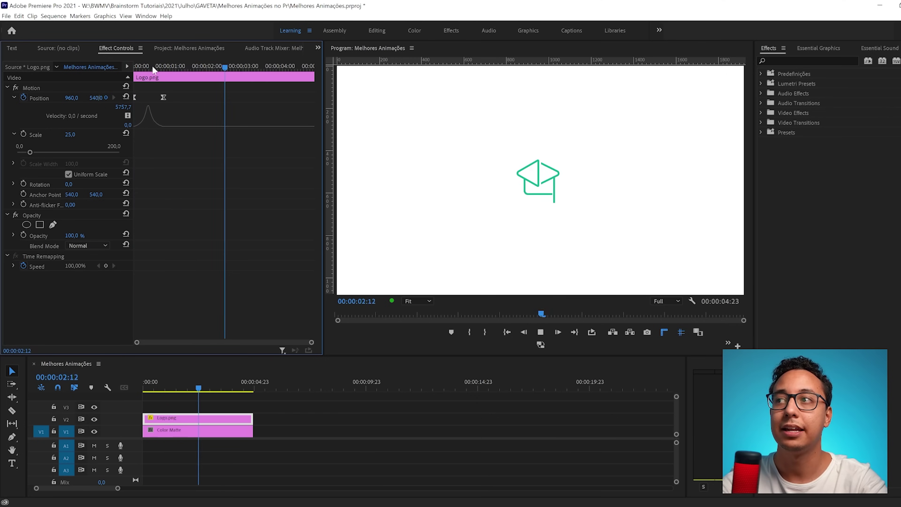
key("space")
key("space")
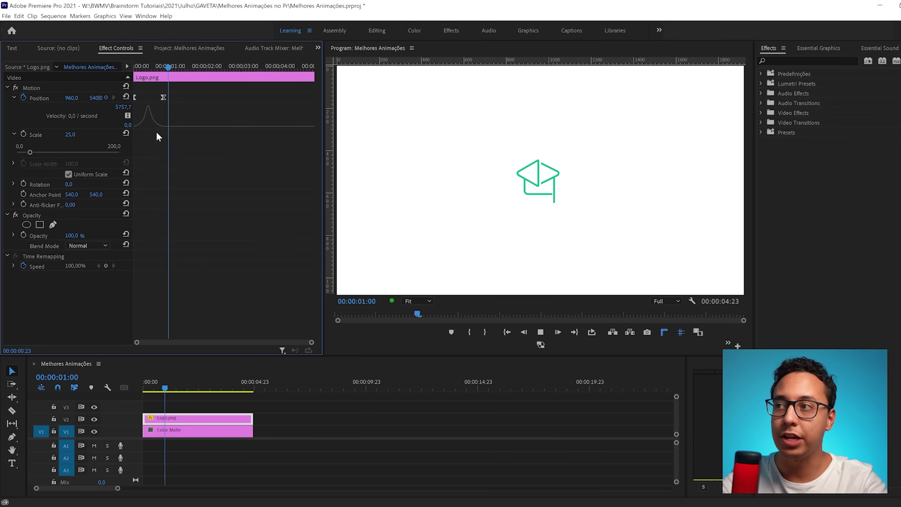
key("space")
key("space")
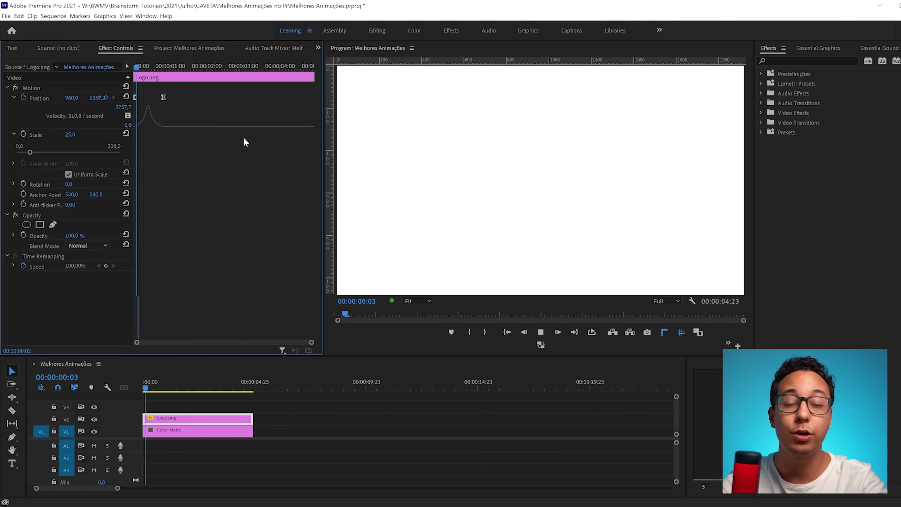
key("space")
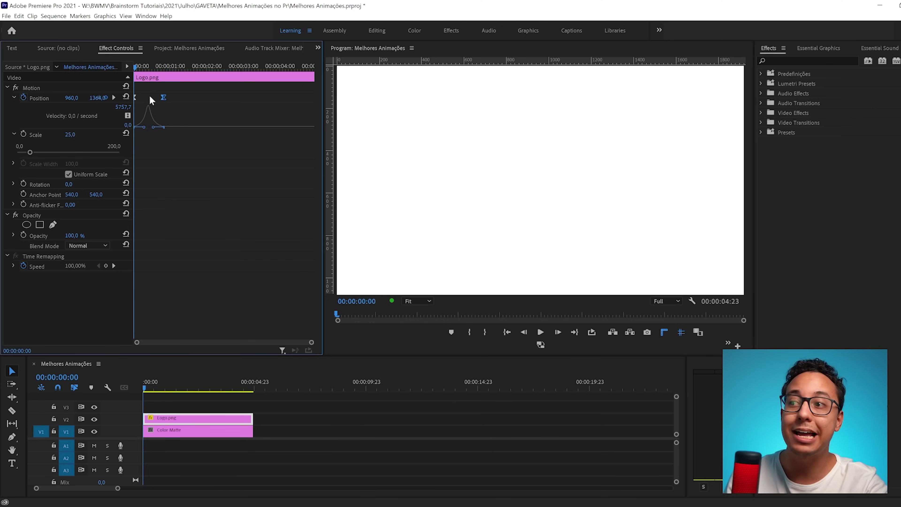
left_click(144, 67)
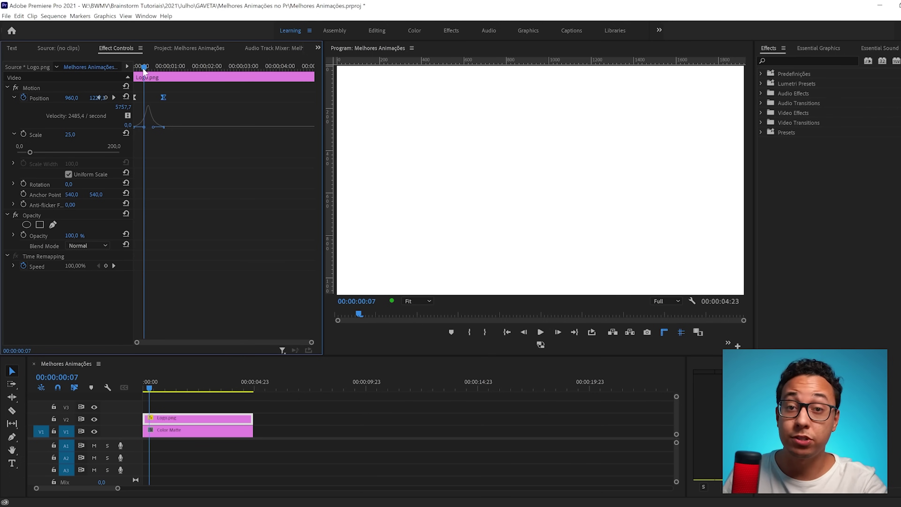
left_click_drag(145, 67, 124, 68)
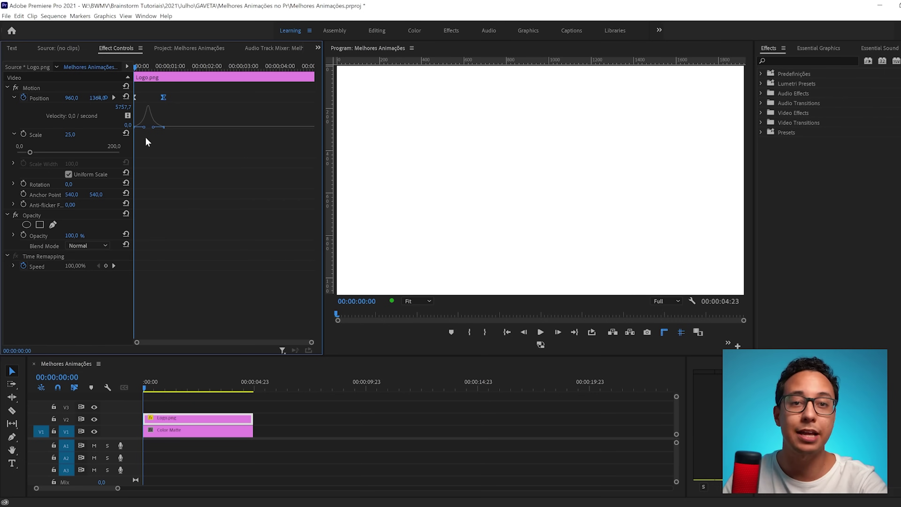
mouse_move(135, 68)
left_mouse_down()
mouse_move(151, 68)
mouse_move(134, 67)
left_mouse_up()
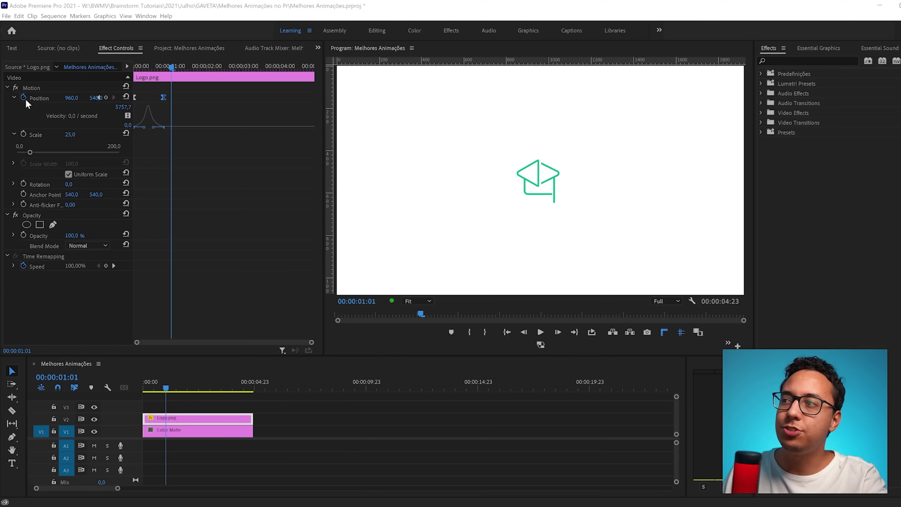
Delete all Position keyframes of the logo and create a Scale keyframe of 0 at 00:00:00:17.
left_click(24, 98)
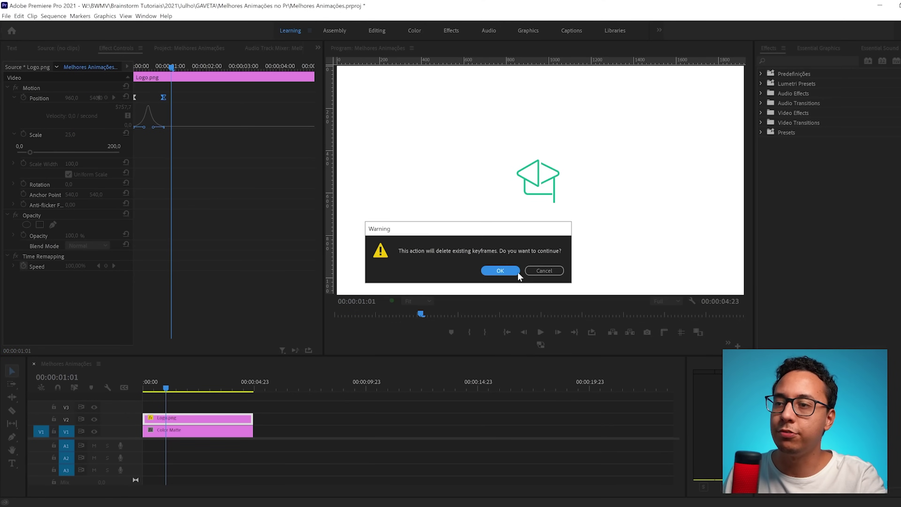
left_click(510, 271)
left_click_drag(172, 70, 159, 73)
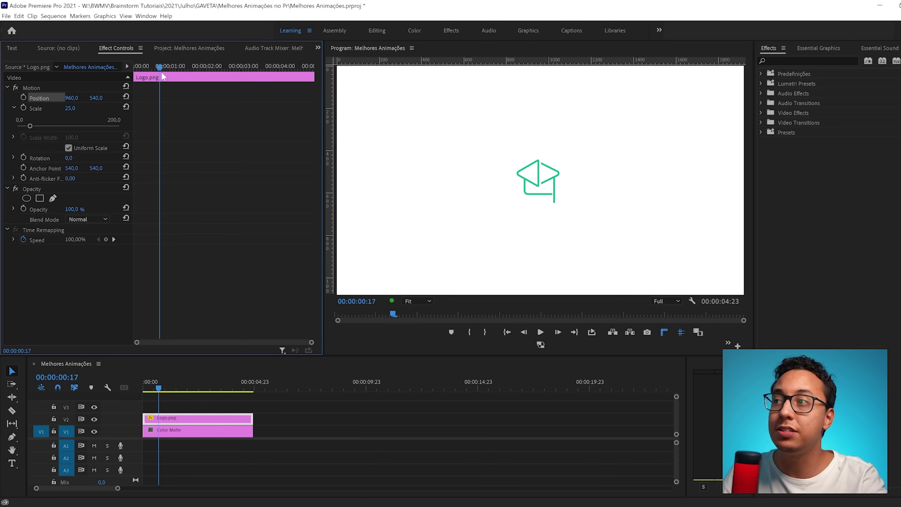
left_click(23, 108)
left_click(73, 108)
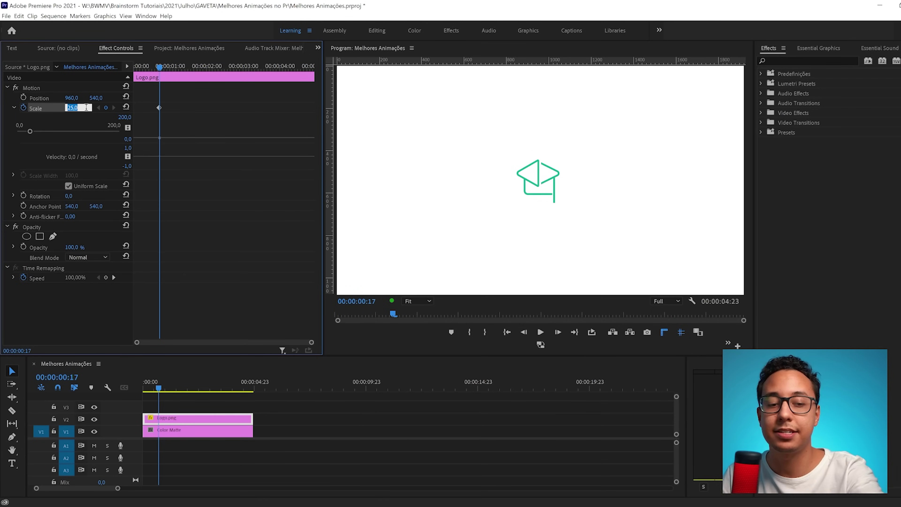
type("0")
key("Return")
Add a second Scale keyframe of 25 at 00:00:01:13 and preview the scaling animation from the start.
left_click_drag(160, 67, 190, 67)
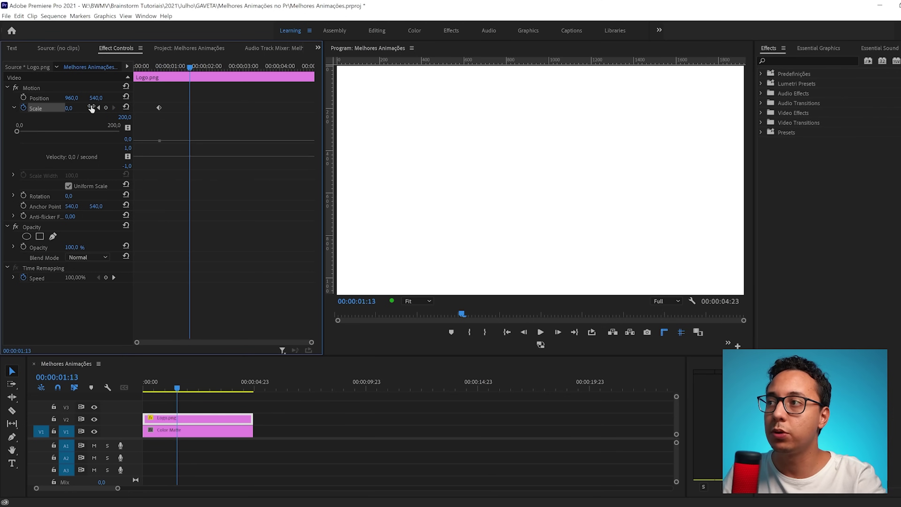
type("25")
key("Return")
left_click_drag(143, 68, 125, 74)
key("space")
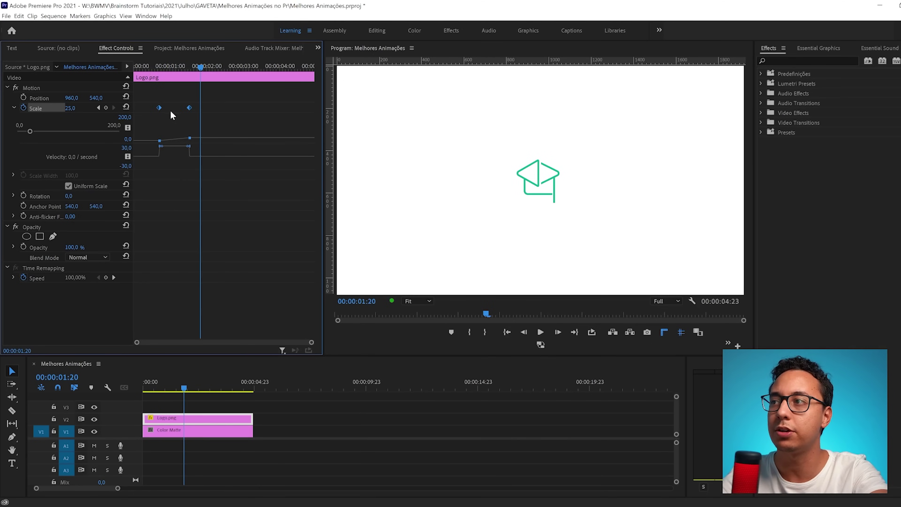
Change both Scale keyframes to Bezier interpolation.
right_click(158, 106)
left_click(199, 186)
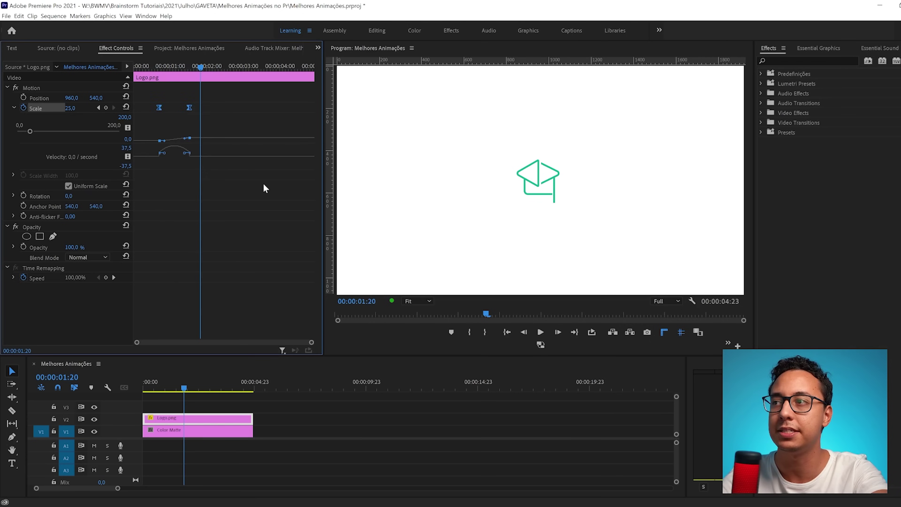
Lengthen the velocity handles between both Scale keyframes into a steep curve peaking mid-animation, and preview the motion.
left_click(161, 79)
key("space")
key("space")
left_click(190, 108)
left_click_drag(184, 153, 171, 156)
left_click(155, 67)
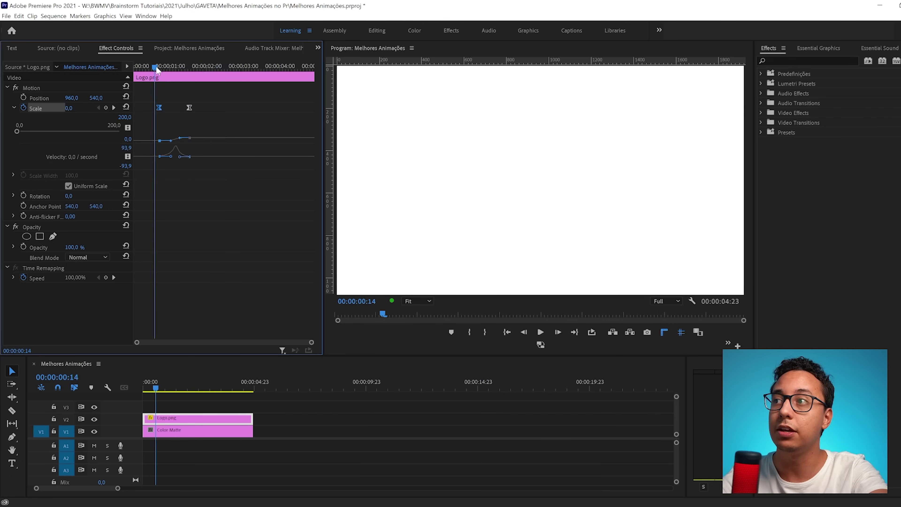
key("space")
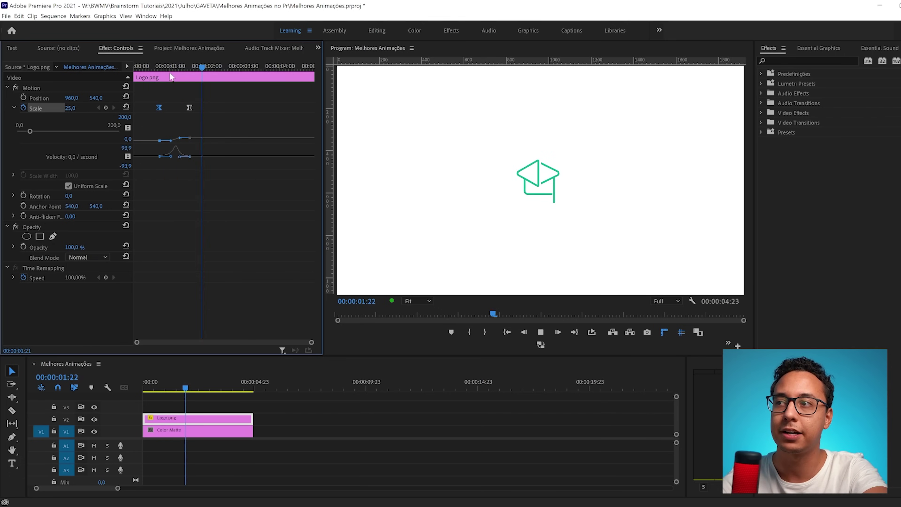
left_click(157, 67)
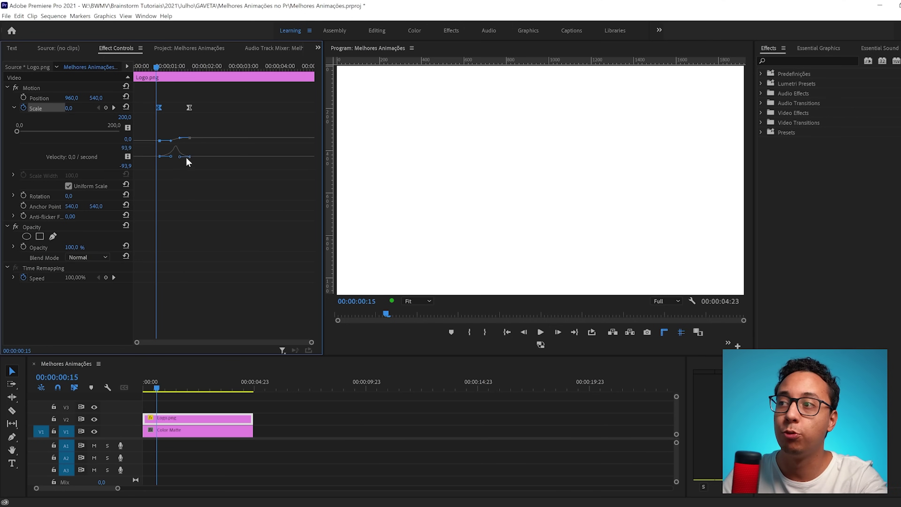
Pull the second Scale keyframe's incoming velocity handle slightly below zero for a subtle overshoot, and preview it.
left_click_drag(179, 159, 180, 169)
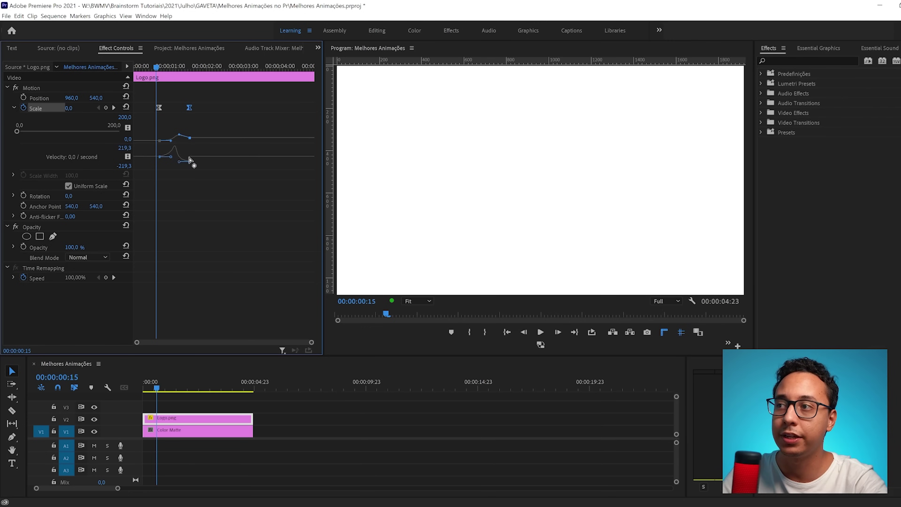
left_click_drag(178, 162, 178, 160)
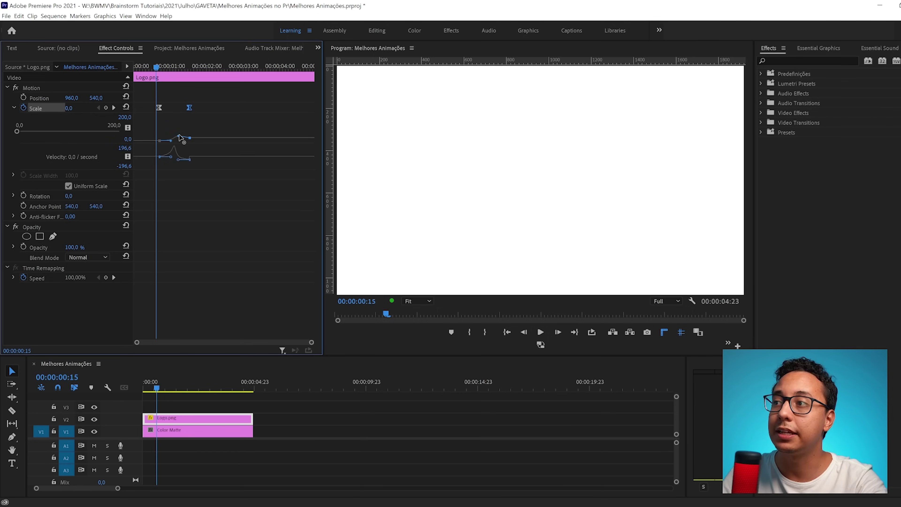
left_click_drag(179, 162, 178, 161)
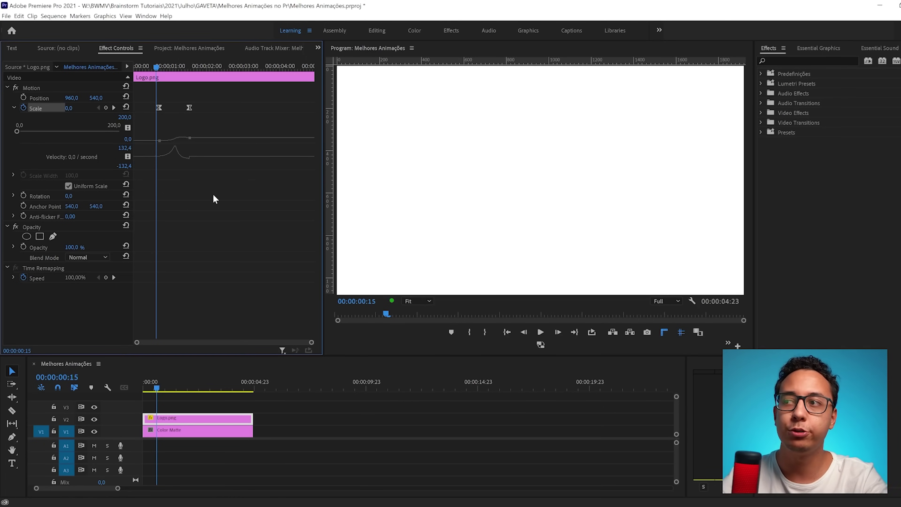
key("space")
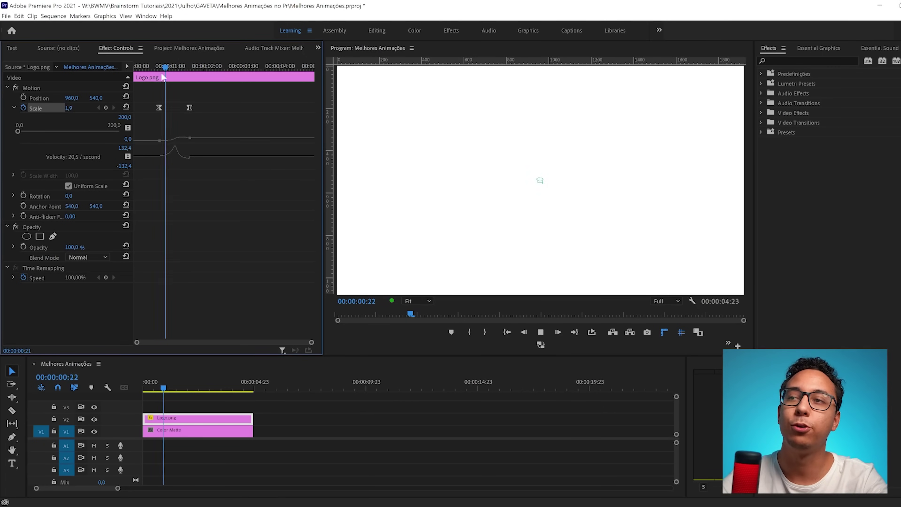
key("space")
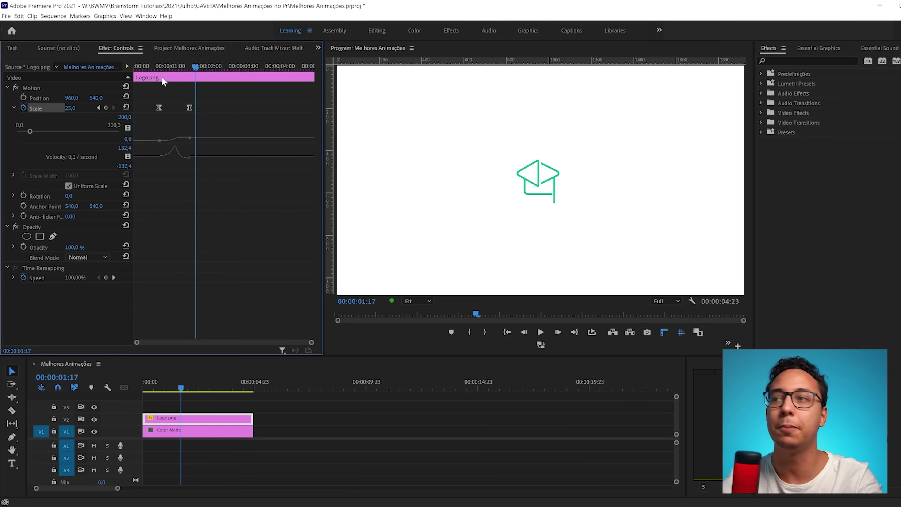
left_click(164, 63)
key("space")
left_click(164, 62)
Lower the second Scale keyframe's incoming velocity handle further for a stronger overshoot, and replay the animation.
left_click(188, 160)
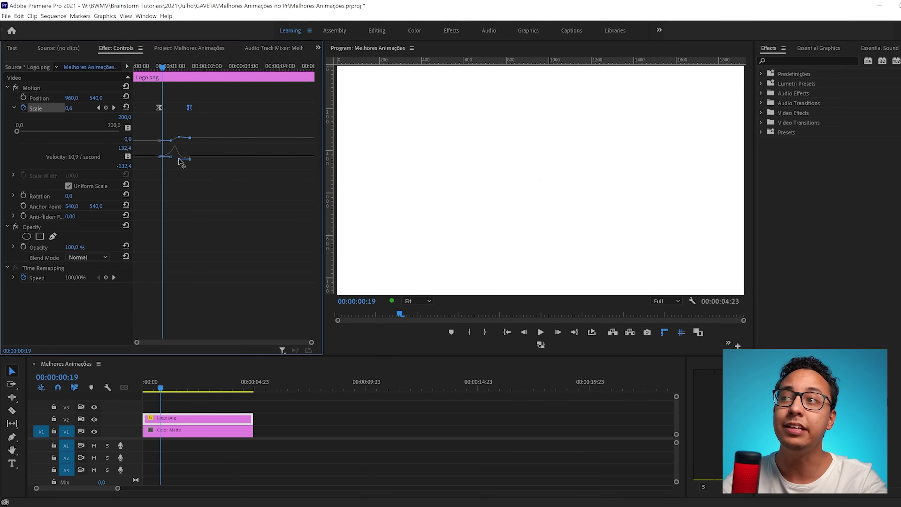
left_click_drag(178, 158, 179, 162)
left_click(212, 164)
key("space")
left_click(166, 63)
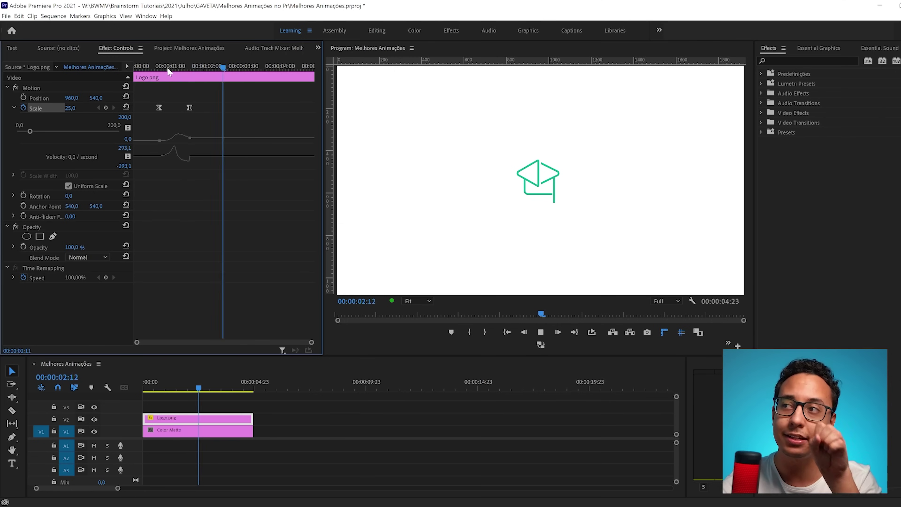
key("space")
left_click(155, 67)
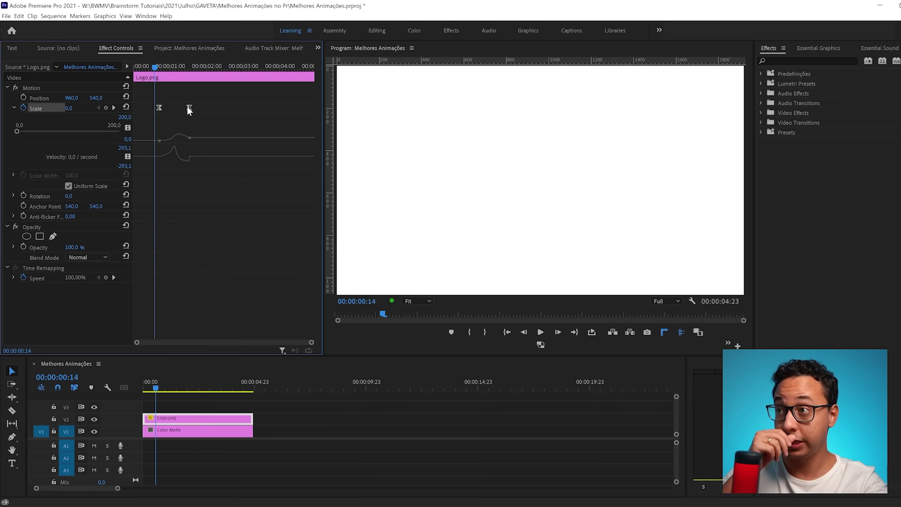
Move the first Scale keyframe closer to the second, to about 00:00:01:06, and preview the shortened animation.
left_click_drag(157, 106, 180, 106)
left_click_drag(188, 66, 174, 66)
key("space")
left_click(179, 68)
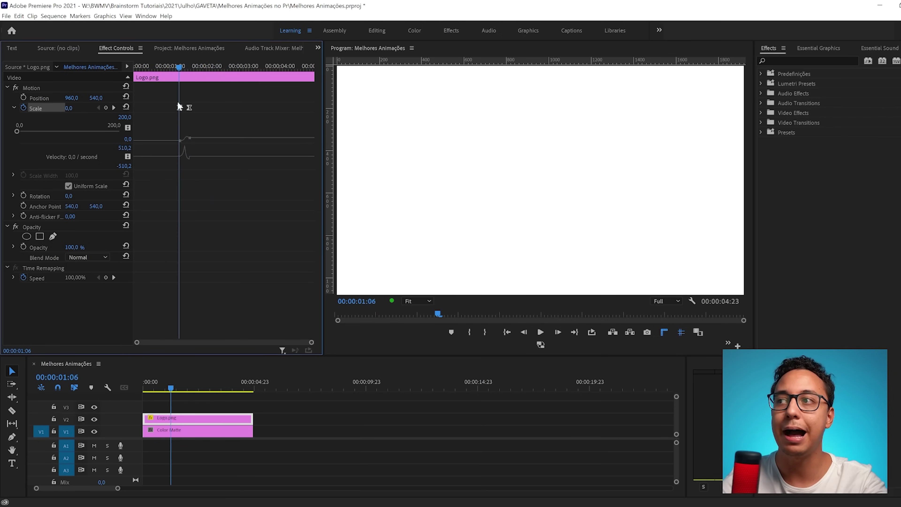
Move the second Scale keyframe to about four frames after the first and preview the quick pop-in.
left_click_drag(190, 108, 186, 109)
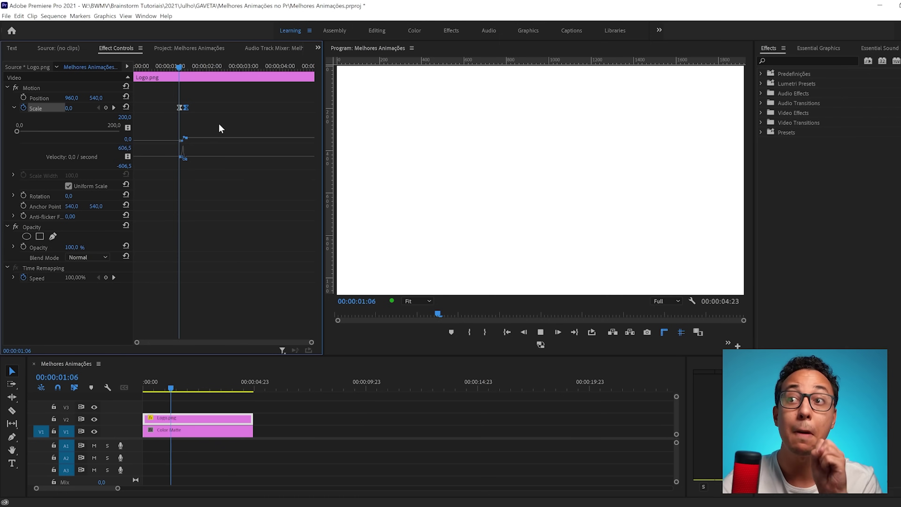
key("space")
left_click_drag(179, 66, 176, 66)
key("space")
key("space")
left_click(180, 66)
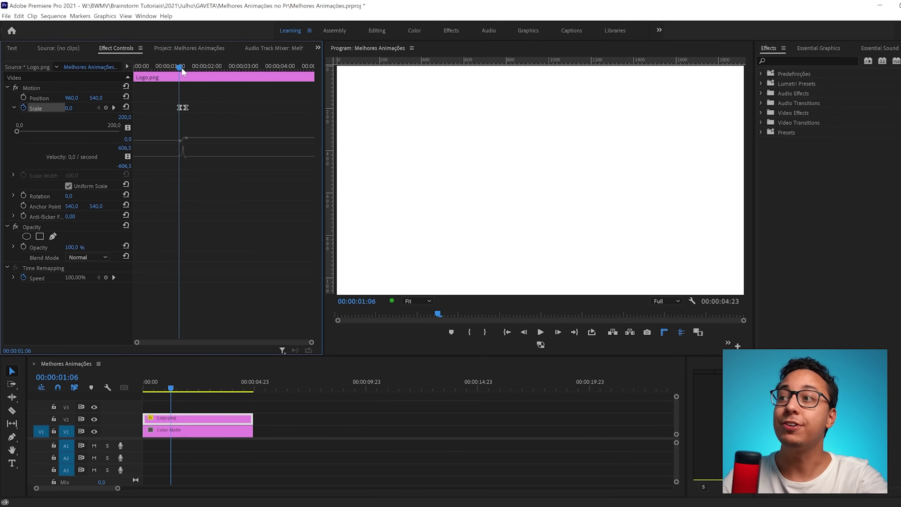
Add a Scale keyframe holding 25 at 00:00:01:22 and another of 0 about four frames after it.
left_click_drag(311, 343, 240, 316)
left_click_drag(248, 67, 291, 69)
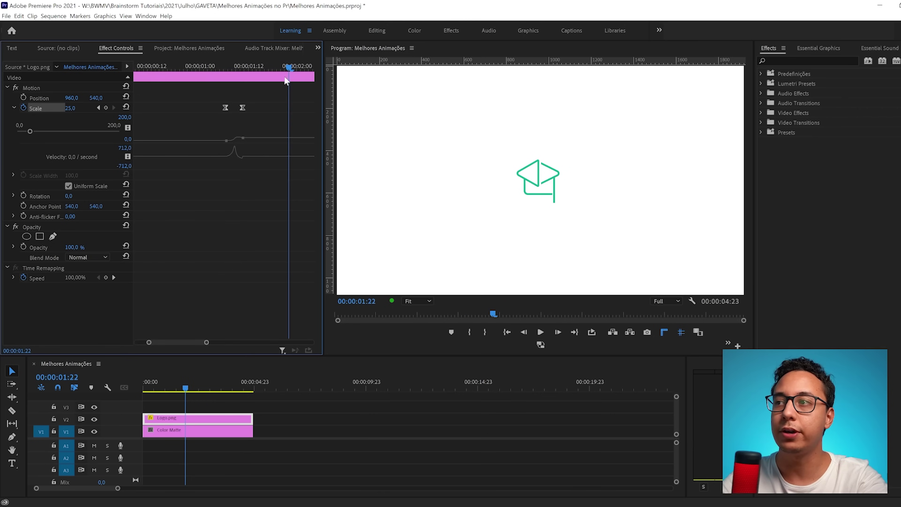
left_click_drag(206, 343, 258, 342)
left_click(106, 107)
left_click(231, 69)
left_click_drag(231, 70, 231, 70)
left_click(74, 110)
type("0")
key("Return")
Raise the outgoing velocity handle of the Scale keyframe at 00:00:01:22 so the logo grows before shrinking, and preview it.
left_click(225, 66)
left_click(223, 107)
left_click_drag(228, 157, 228, 152)
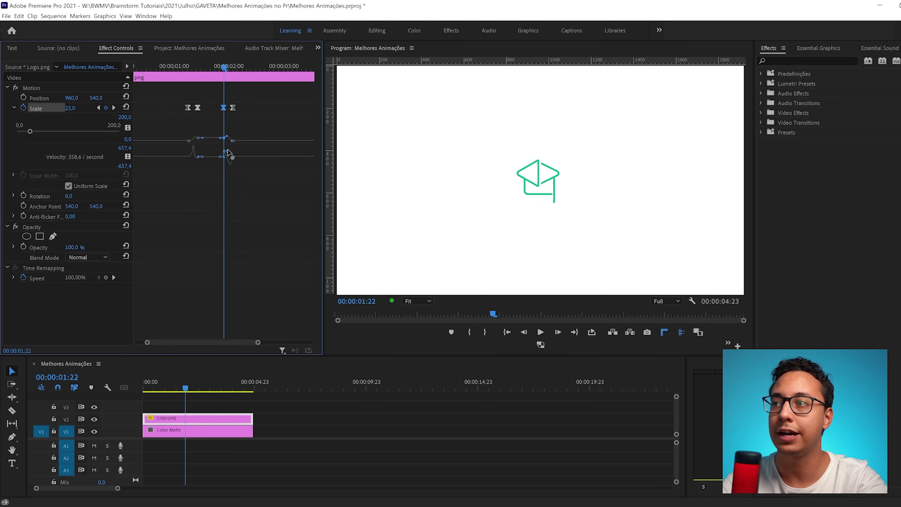
left_click(213, 66)
key("space")
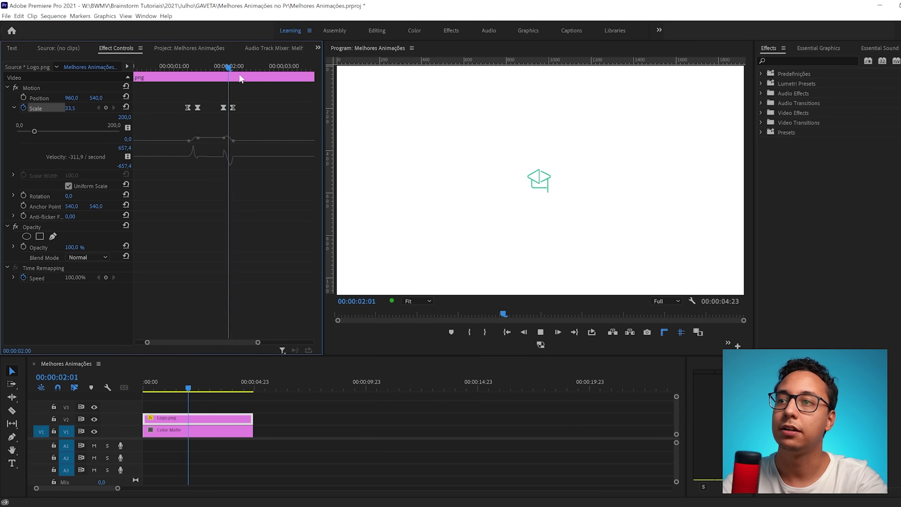
left_click_drag(229, 67, 227, 67)
Shorten the outgoing velocity handle of the Scale keyframe at 00:00:01:22 to soften the growth before the exit.
left_click_drag(258, 343, 200, 334)
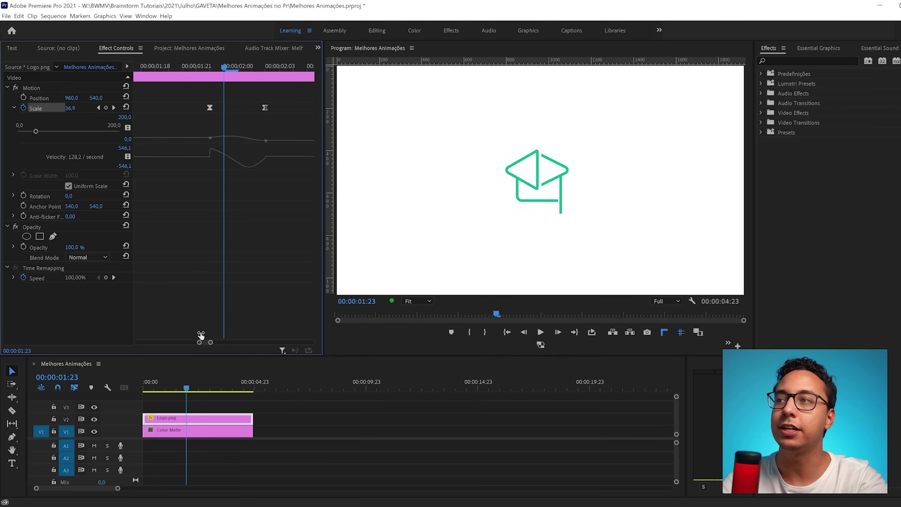
left_click(209, 107)
mouse_move(226, 149)
left_mouse_down()
mouse_move(222, 166)
mouse_move(212, 156)
left_mouse_up()
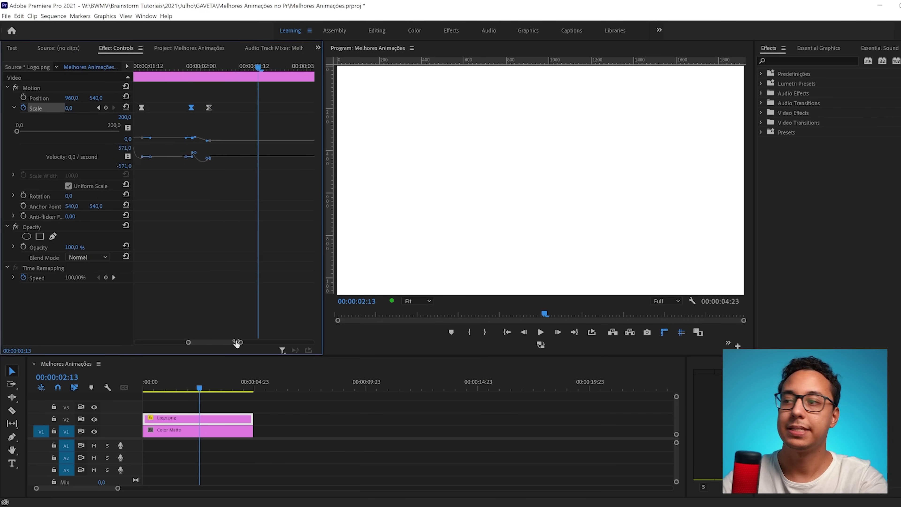
left_click_drag(238, 343, 266, 342)
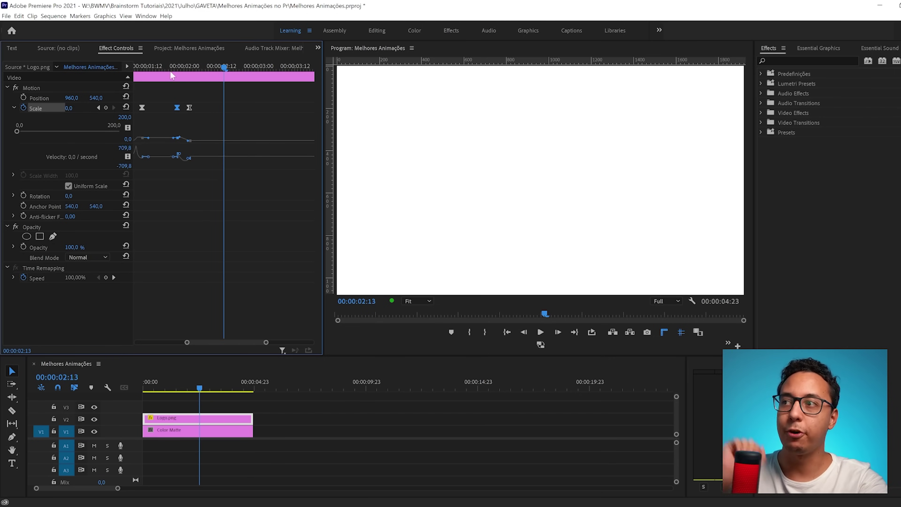